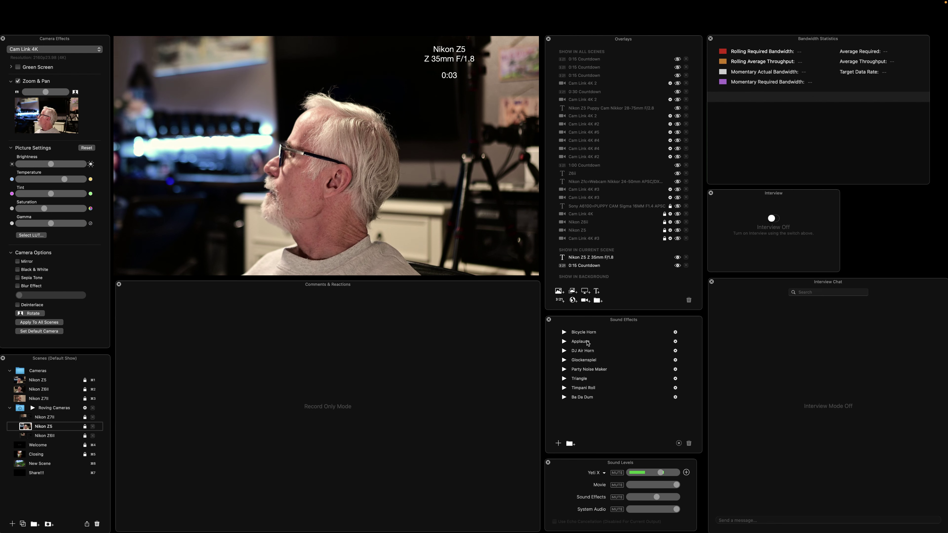
Play Bicycle Horn, Triangle, Timpani Roll, Ba Da Dum, Glockenspiel, DJ Air Horn, Applause, then Bicycle Horn again.
left_click(574, 333)
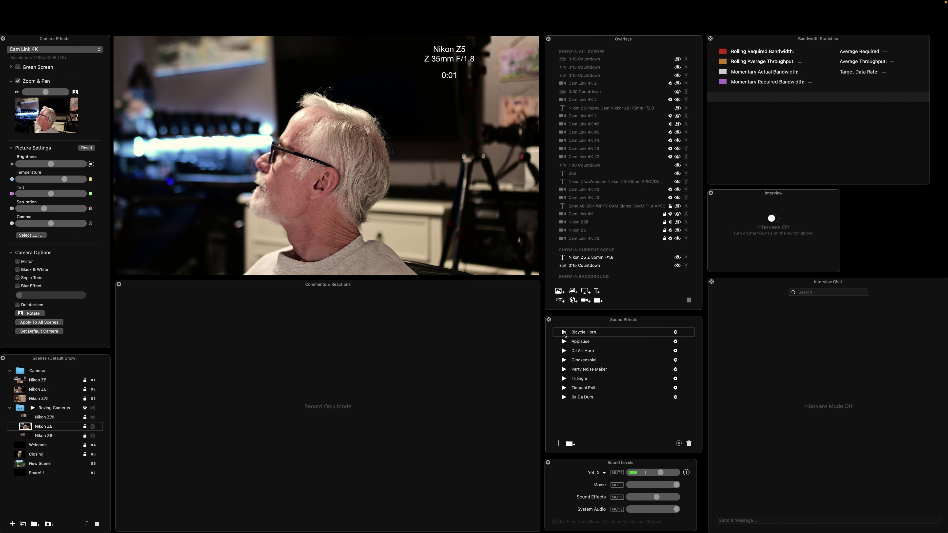
left_click(564, 333)
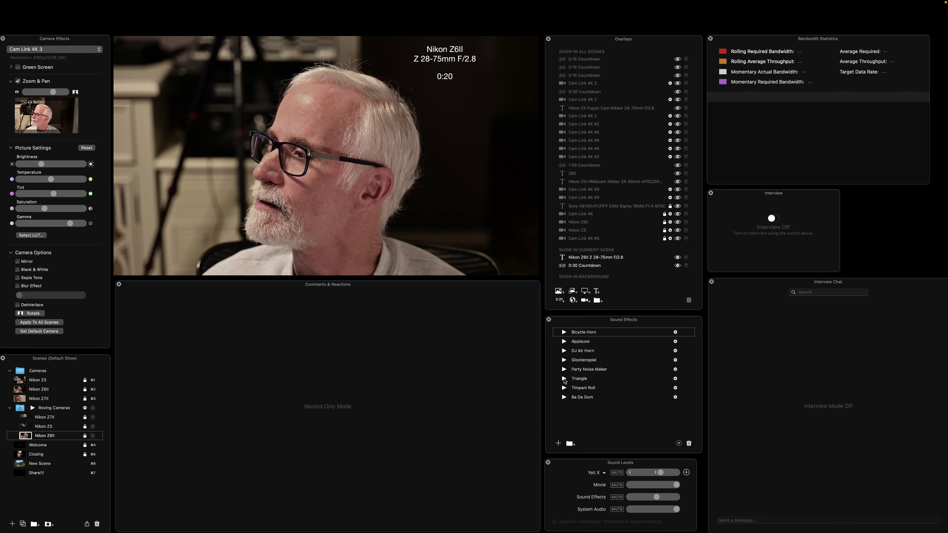
left_click(563, 378)
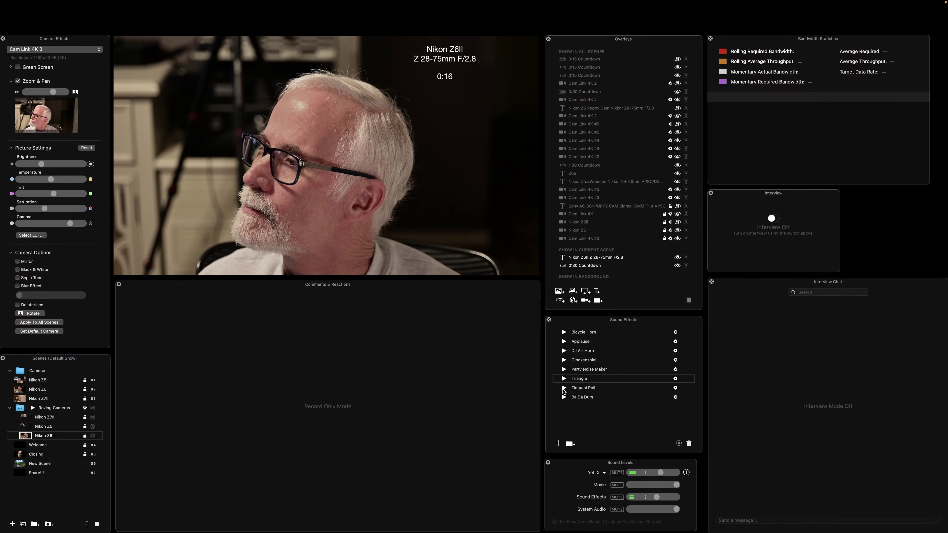
left_click(563, 388)
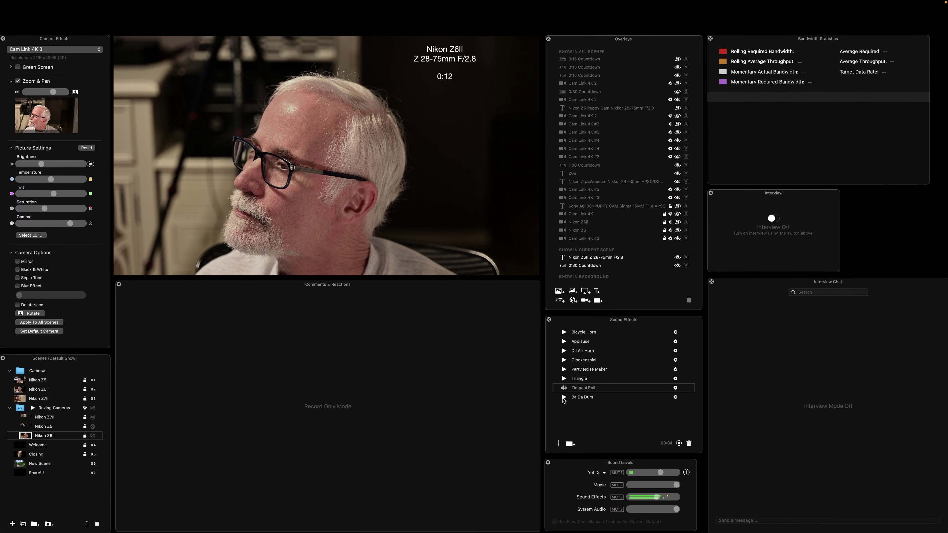
left_click(563, 398)
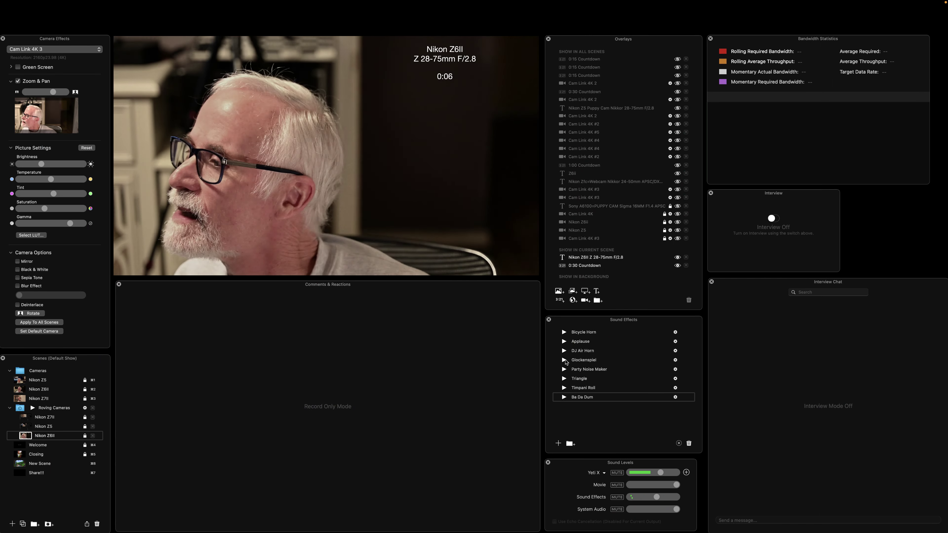
left_click(564, 361)
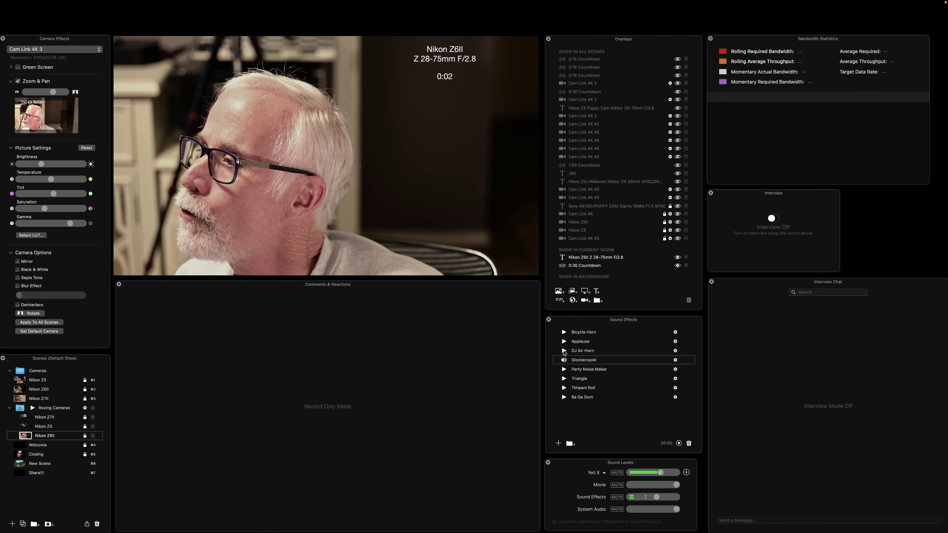
left_click(564, 351)
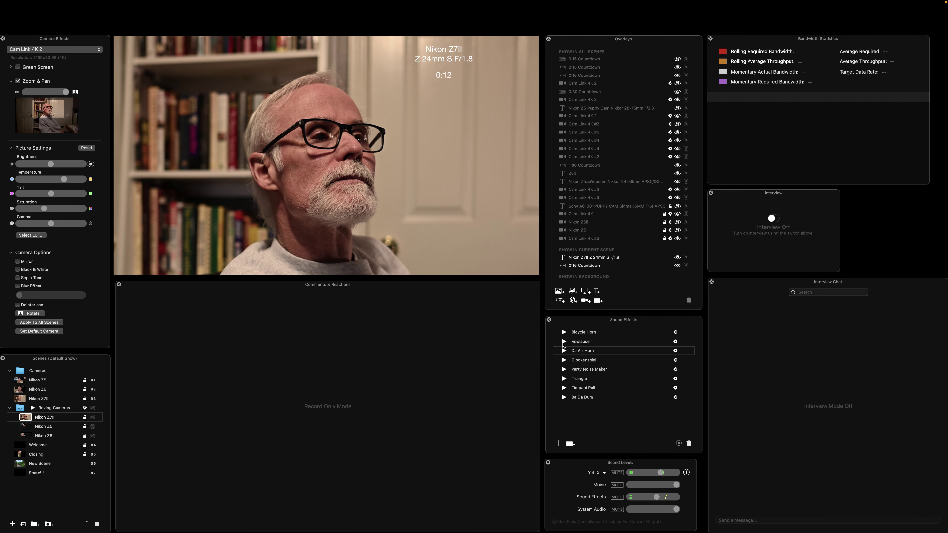
left_click(563, 342)
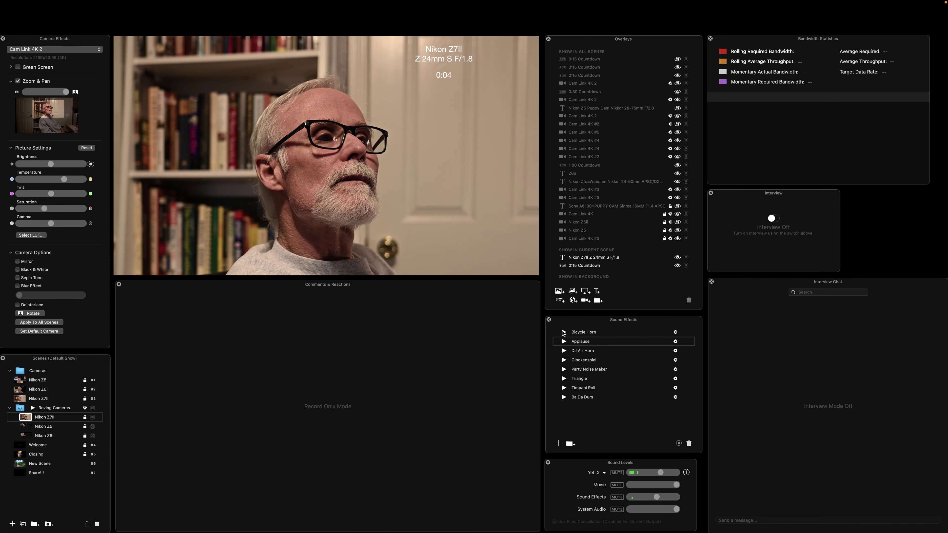
left_click(564, 332)
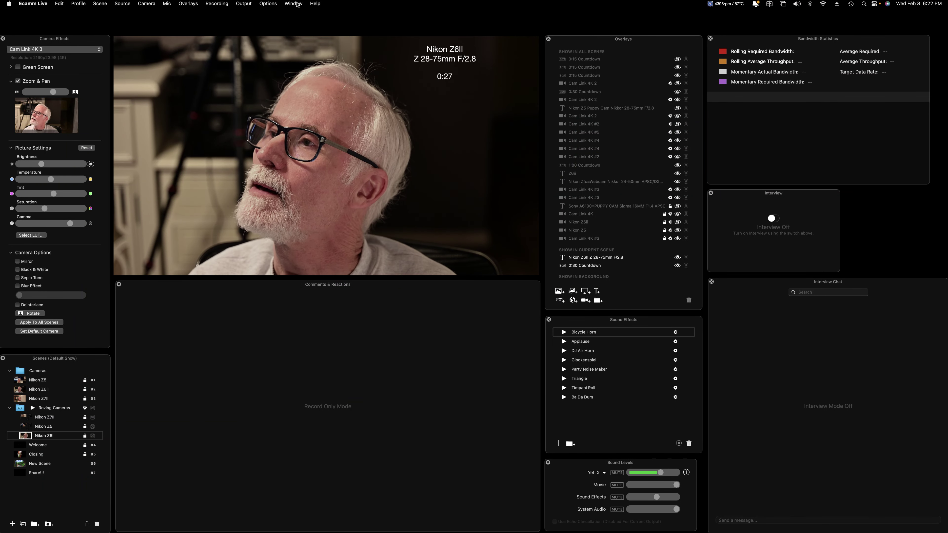
left_click(286, 3)
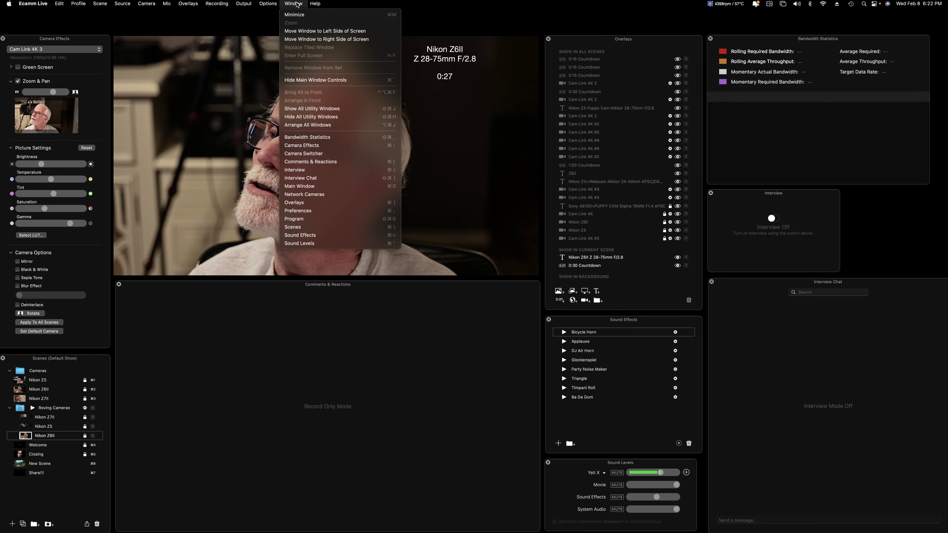
left_click(301, 210)
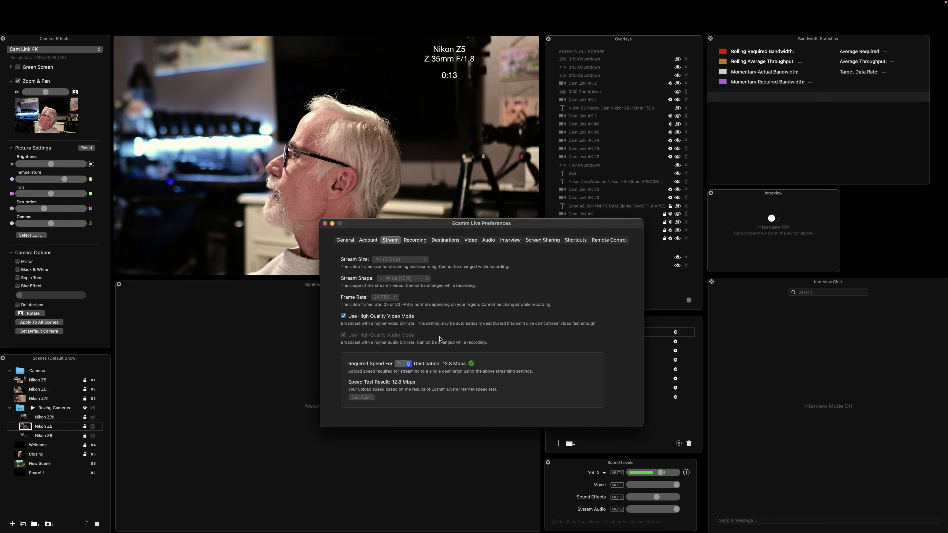
left_click(324, 223)
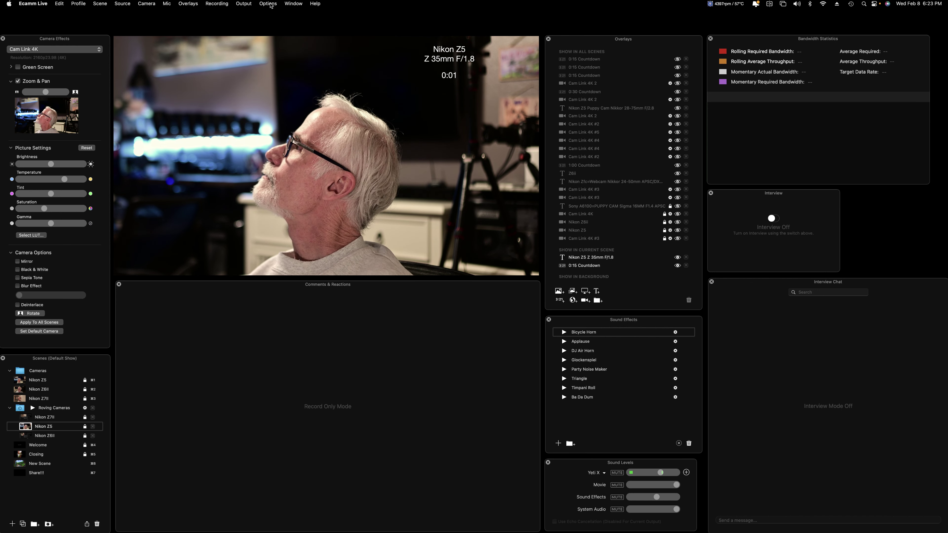
Show the Options menu with high-quality video mode and Live Demo Mode settings.
left_click(272, 5)
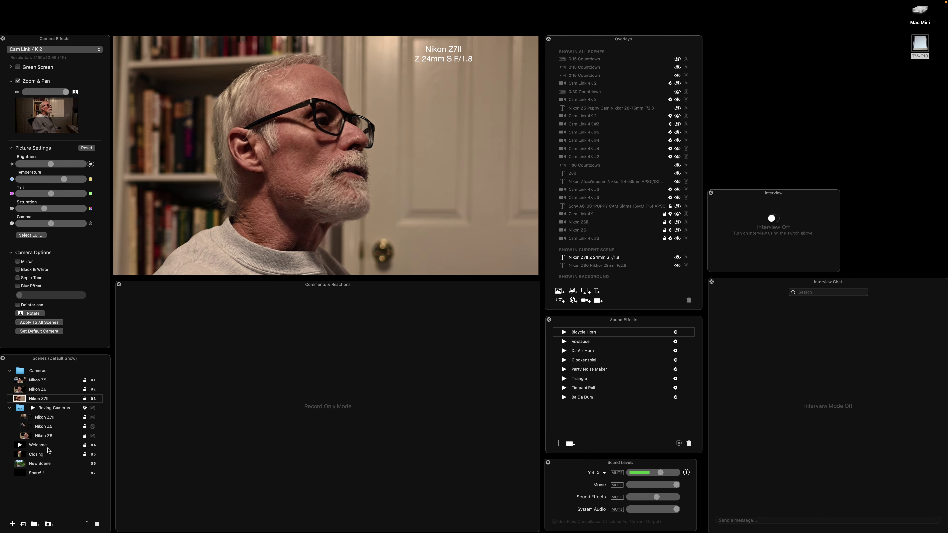
Select the Share!!! scene in Ecamm Live's Scenes panel.
left_click(21, 474)
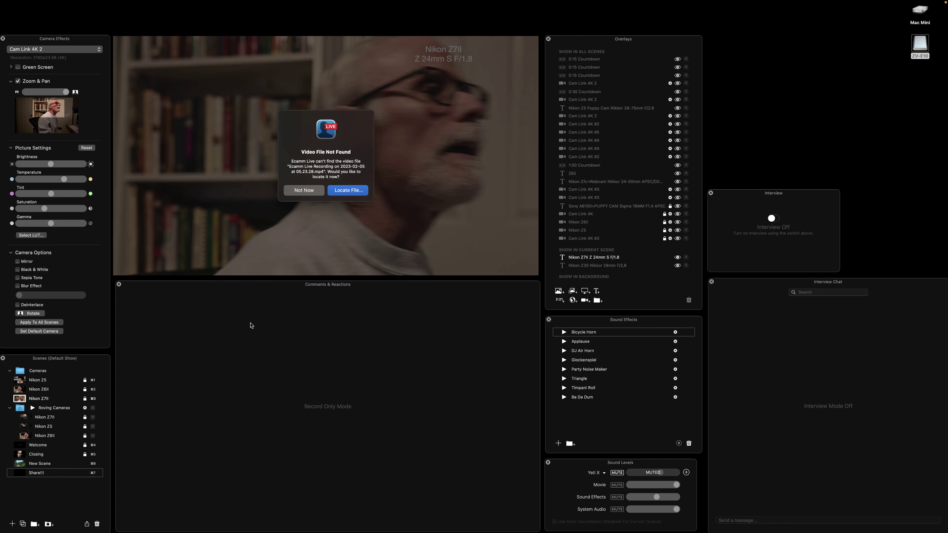
Decline the Video File Not Found alert with Not Now and make New Scene live.
left_click(309, 191)
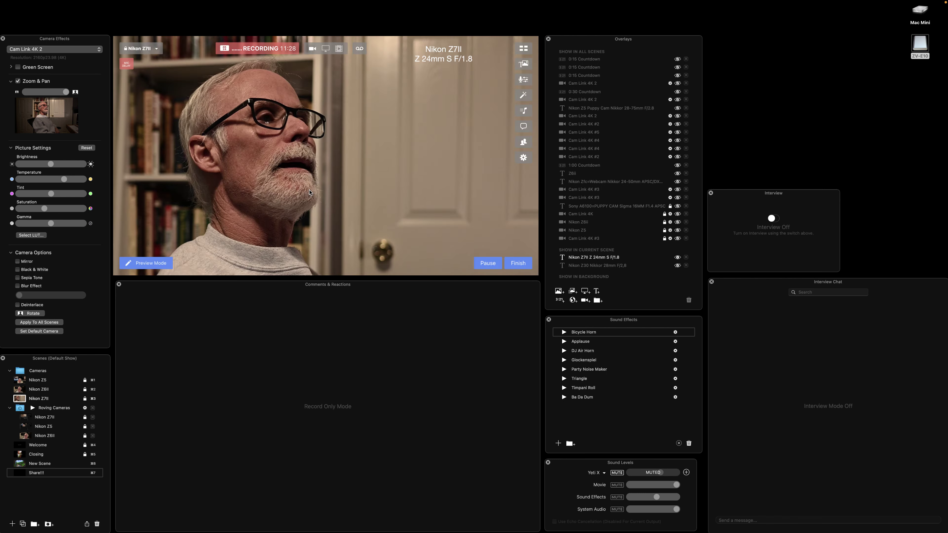
left_click(21, 466)
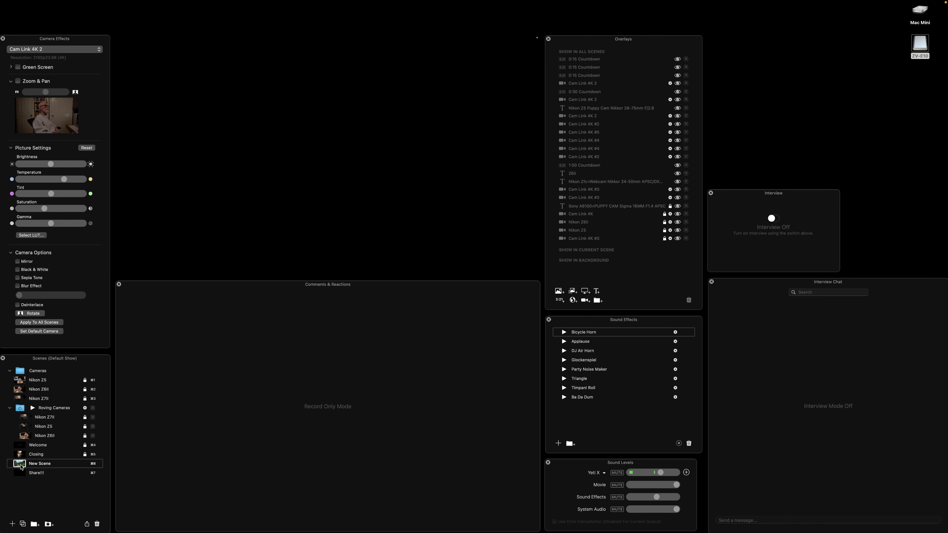
mouse_move(221, 211)
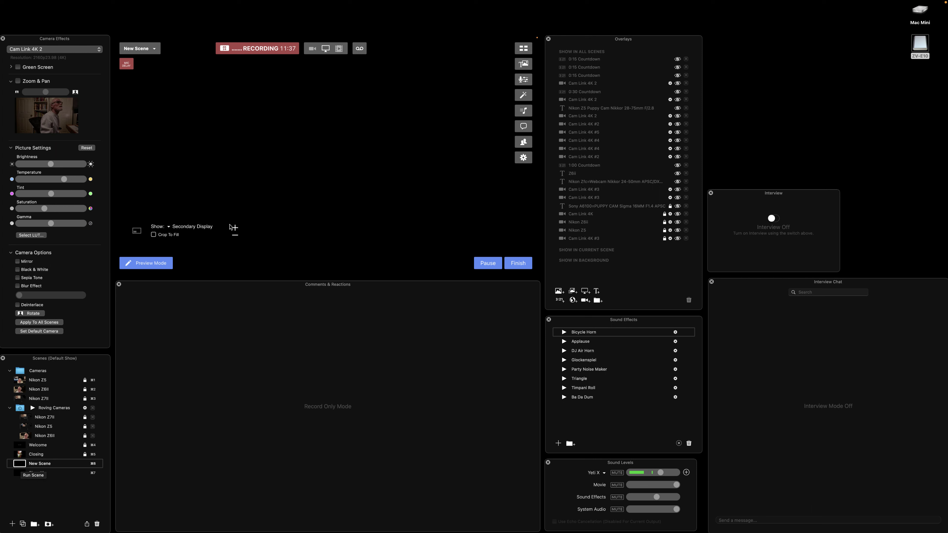
Share the Tertiary Display, enable Zoom & Pan at 12, and open the card's PRIVATE folder.
left_click(171, 229)
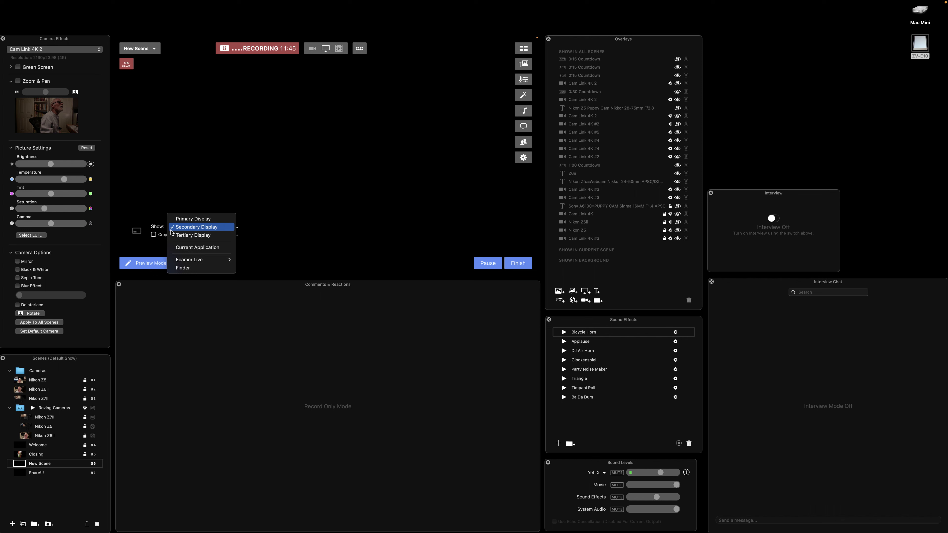
left_click(174, 235)
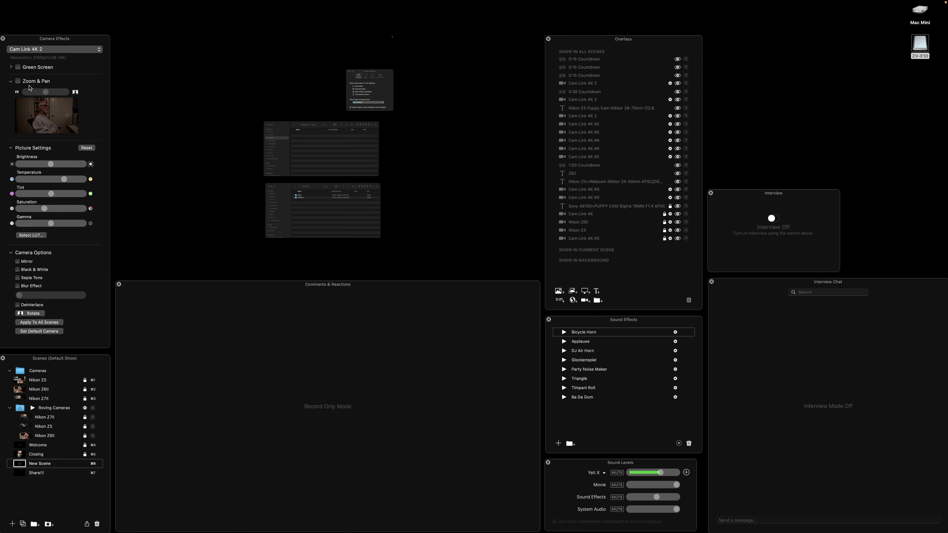
left_click(18, 81)
mouse_move(57, 96)
mouse_move(45, 94)
left_mouse_down()
mouse_move(62, 94)
mouse_move(44, 95)
left_mouse_up()
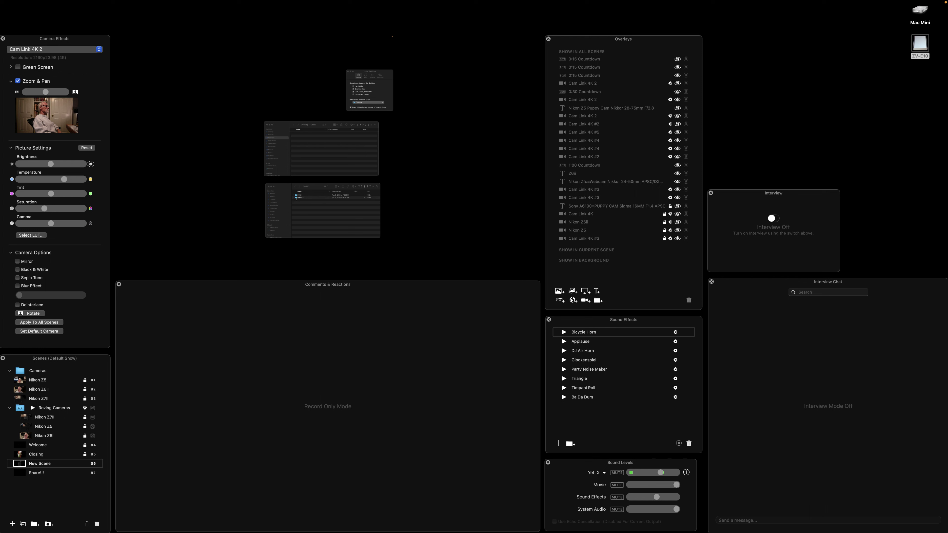
left_click(296, 198)
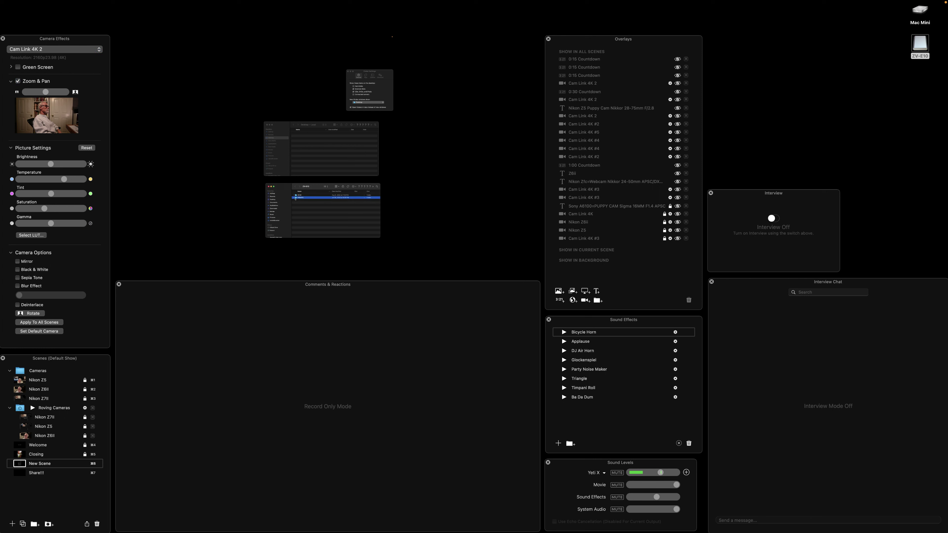
double_click(296, 198)
Open M4ROOT > THMBNL and view C0165T01.JPG in Preview, copying it to the Desktop.
double_click(296, 196)
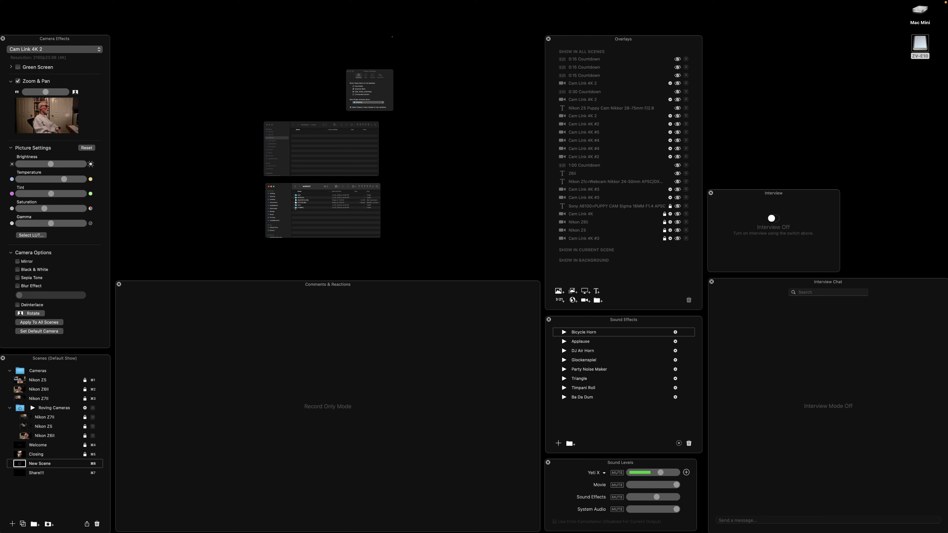
double_click(295, 208)
left_click(296, 195)
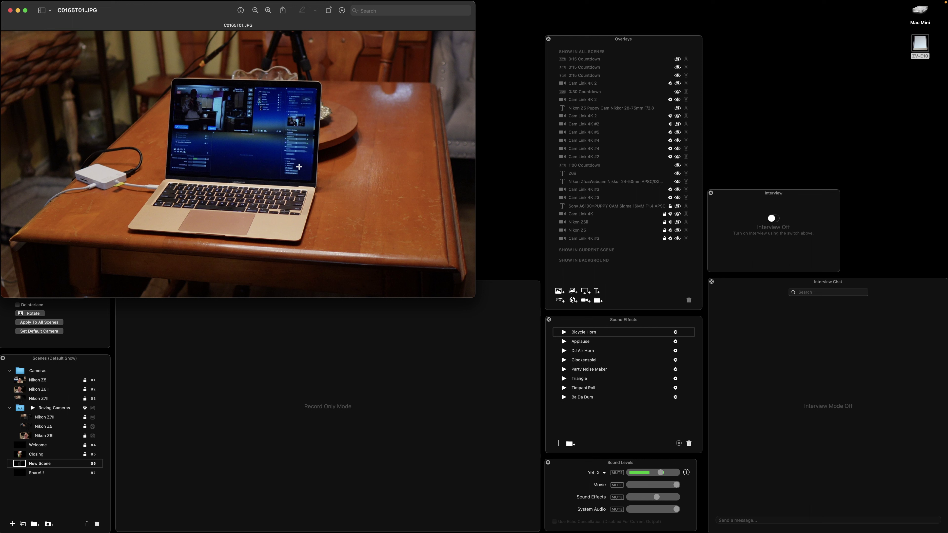
mouse_move(167, 25)
left_click_drag(201, 60, 163, 59)
left_click_drag(217, 156, 218, 157)
Bring the Preview image window back to front and quit Preview.
key("super+Tab")
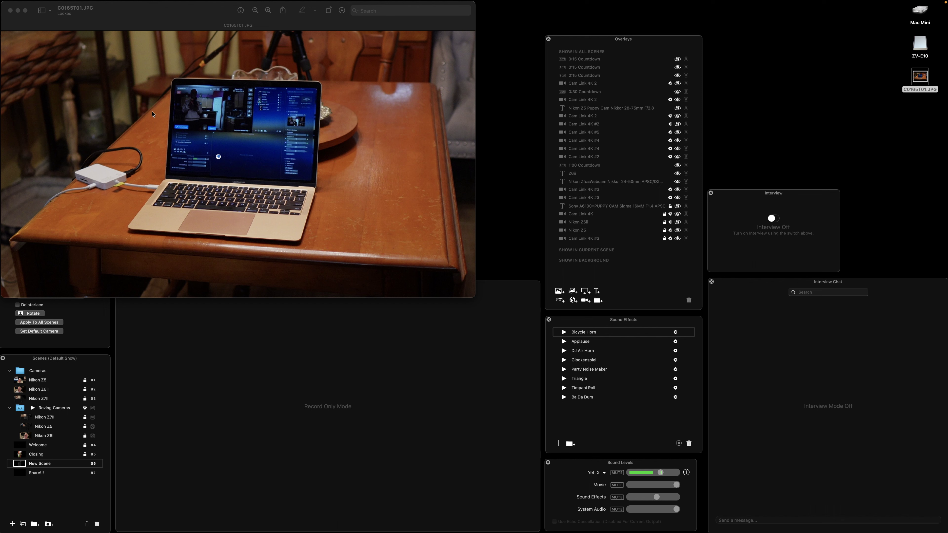
left_click(141, 108)
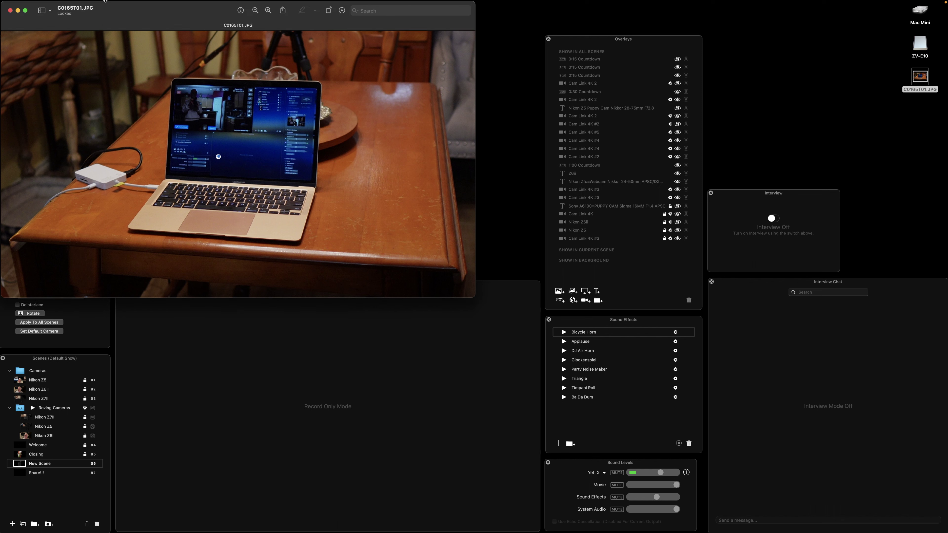
mouse_move(100, 2)
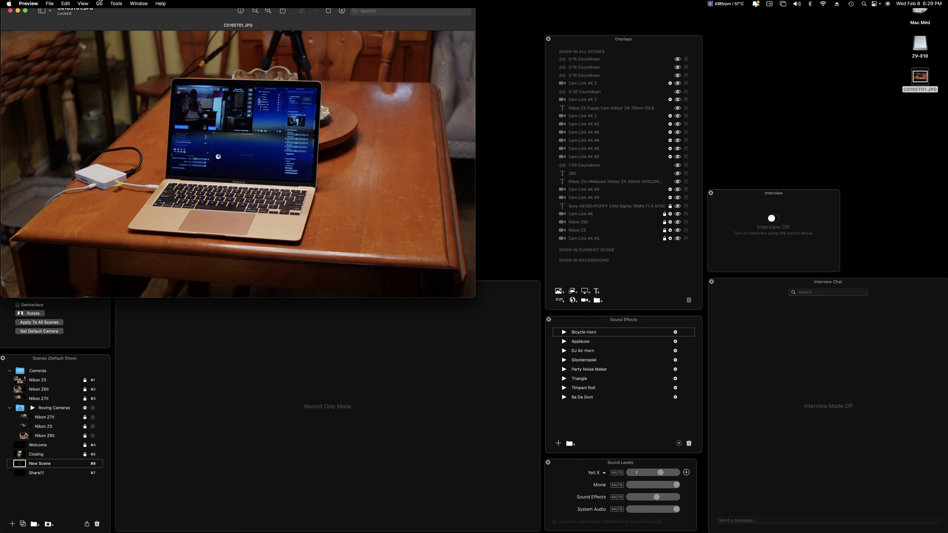
left_click(30, 4)
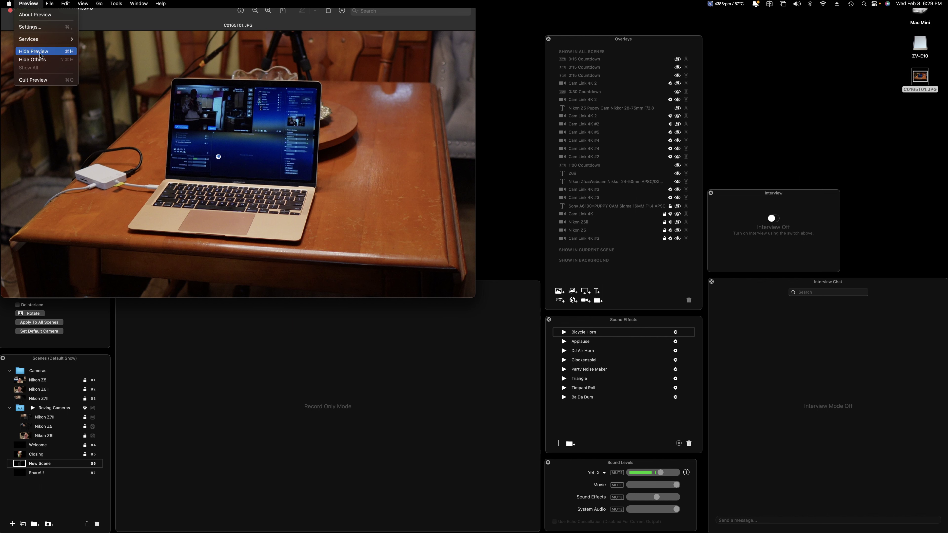
left_click(38, 83)
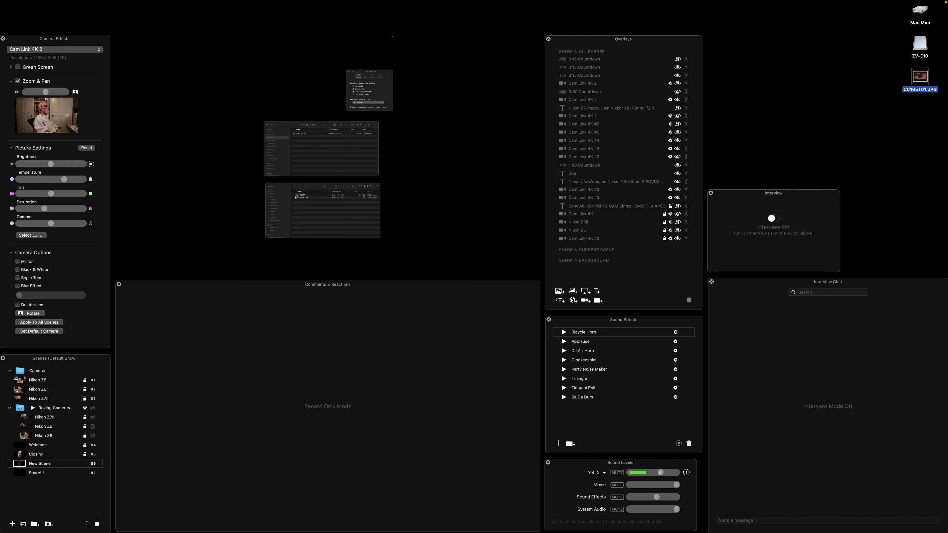
Drag C0165.MP4 from the CLIP folder onto the Desktop and let the copy finish.
key("super+grave")
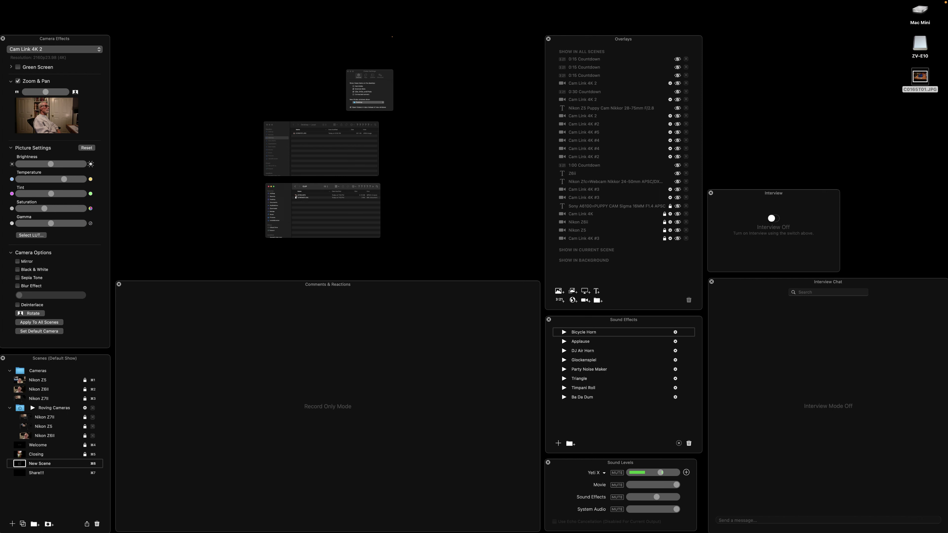
left_click(296, 195)
left_click_drag(296, 195, 305, 162)
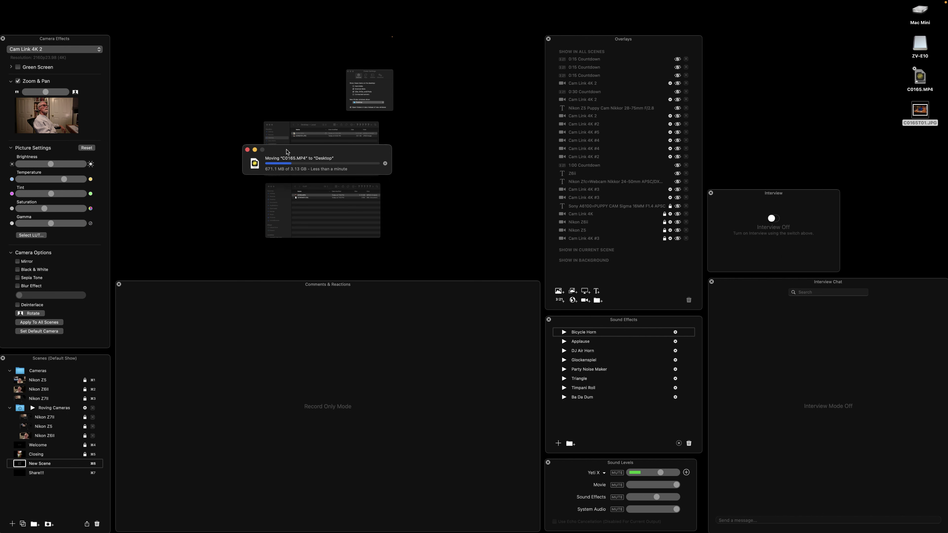
left_click_drag(296, 152, 0, 135)
left_click_drag(351, 83, 299, 83)
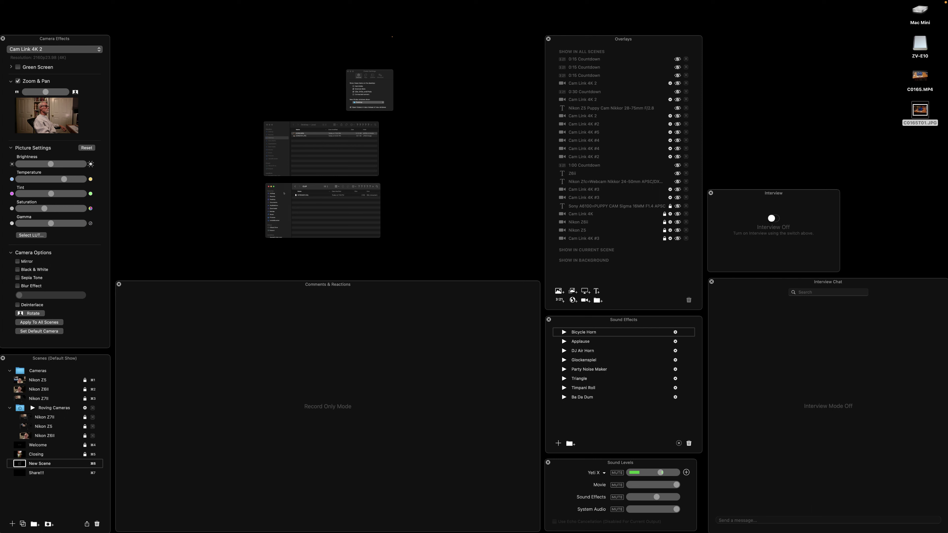
Move C0165M01.XML from the card to the Trash.
left_click(296, 196)
right_click(296, 195)
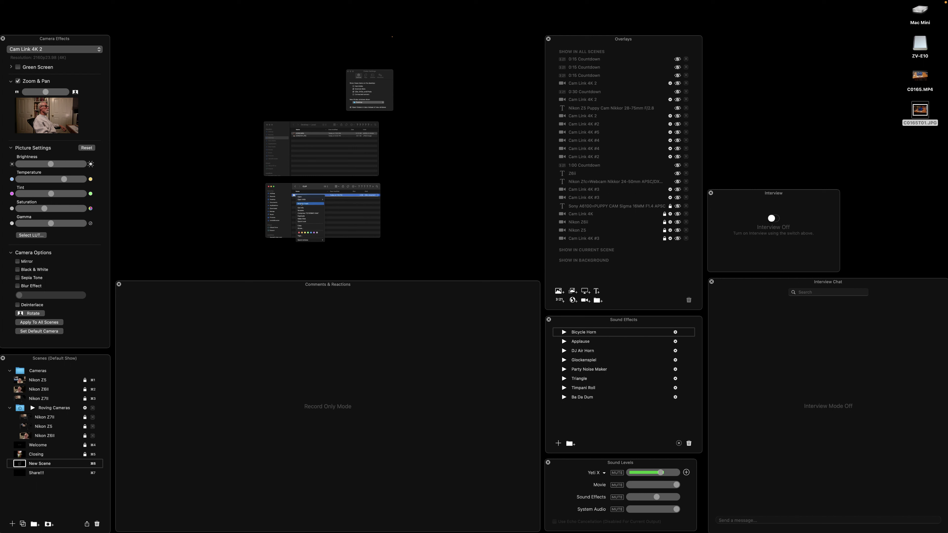
left_click(302, 205)
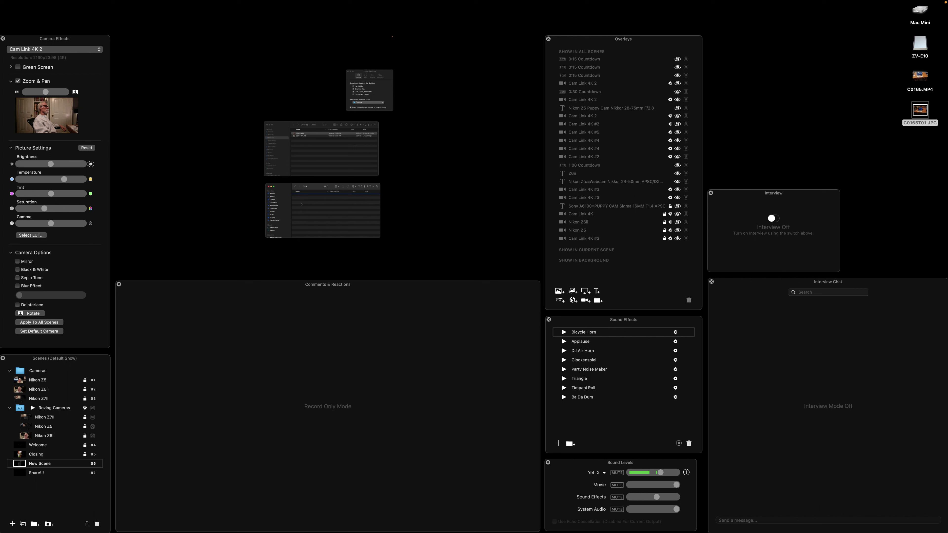
Close the CLIP and Desktop Finder windows.
left_click(269, 186)
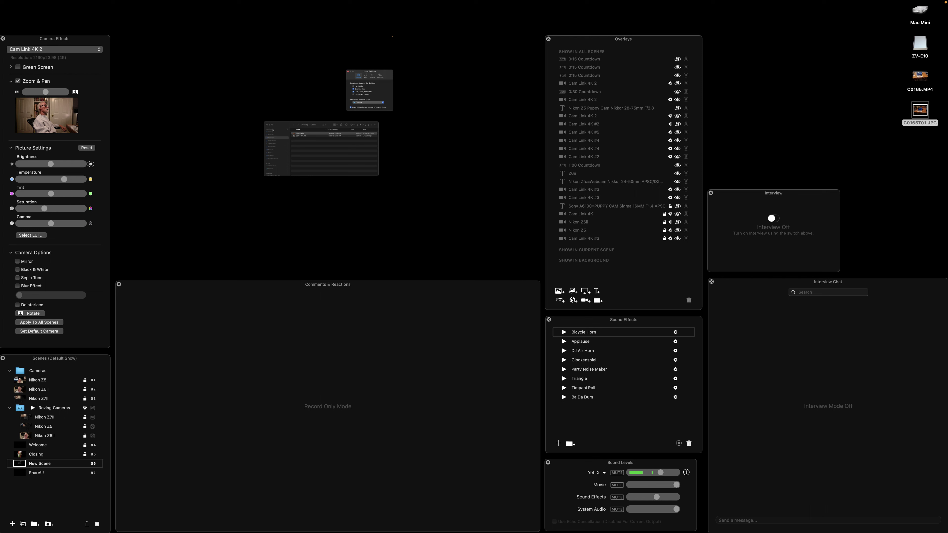
scroll(273, 130, "down", 1)
left_click(267, 125)
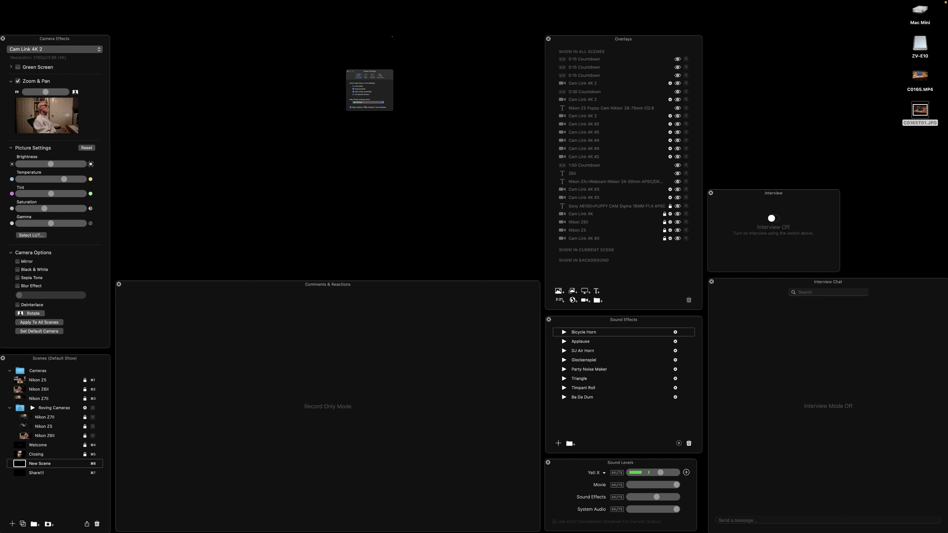
Empty the Trash from its Dock icon.
mouse_move(259, 147)
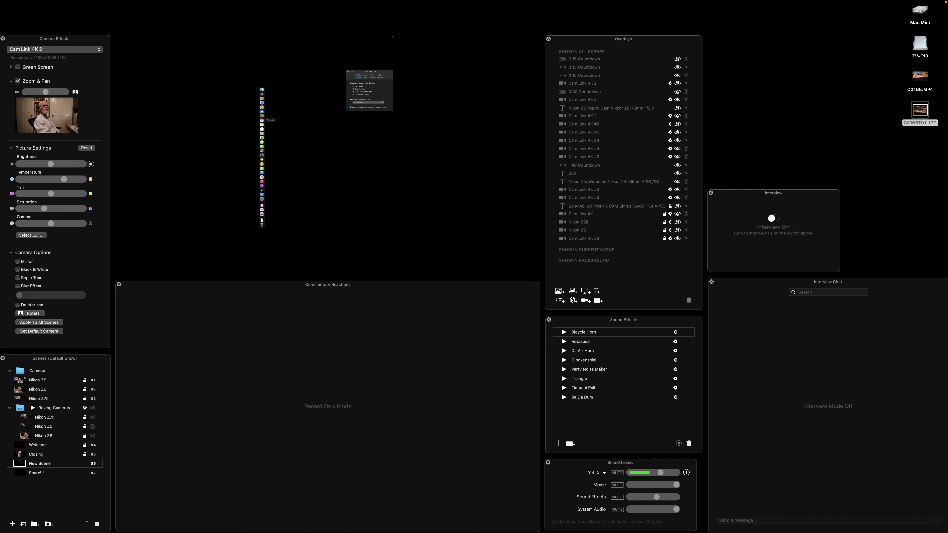
mouse_move(261, 224)
right_click(264, 227)
left_click(274, 227)
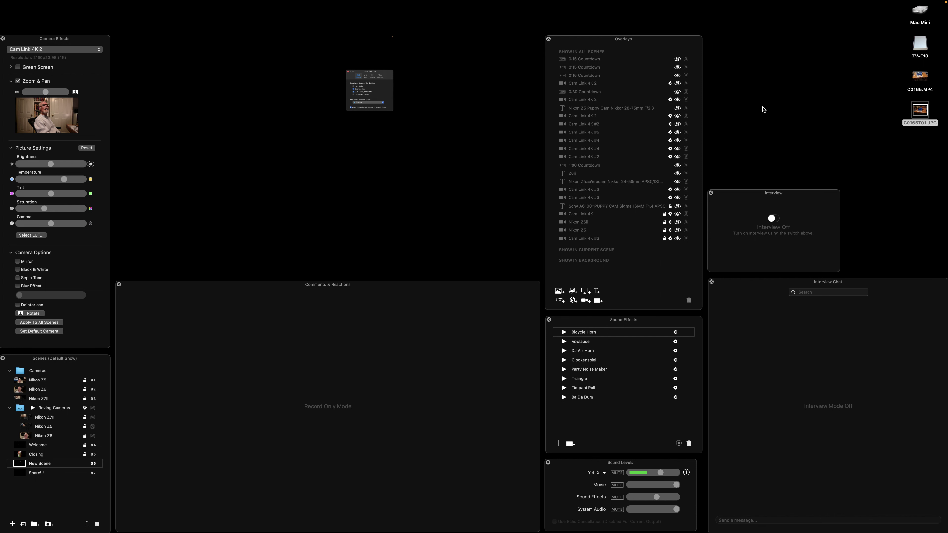
Eject the ZV-E10 card and turn off showing the Mac Mini disk in Finder Settings.
left_click(920, 48)
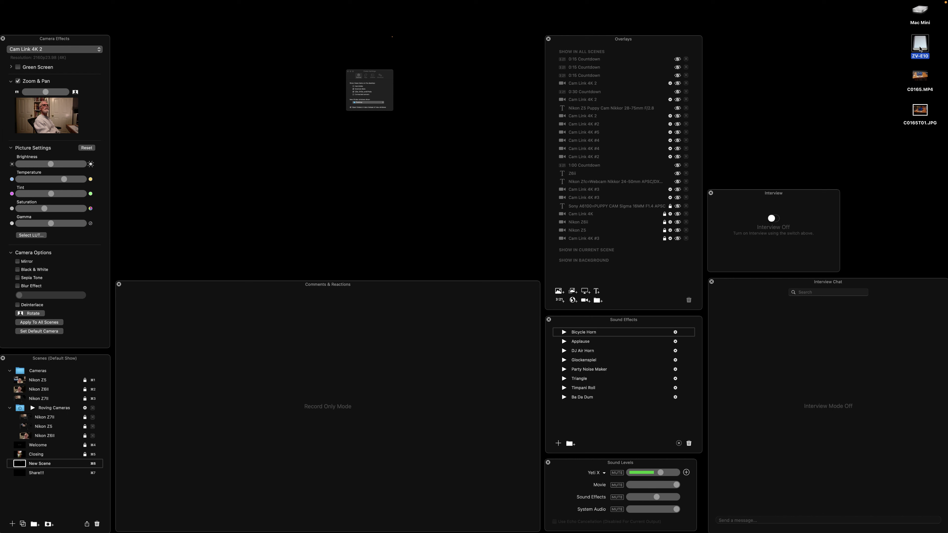
right_click(920, 49)
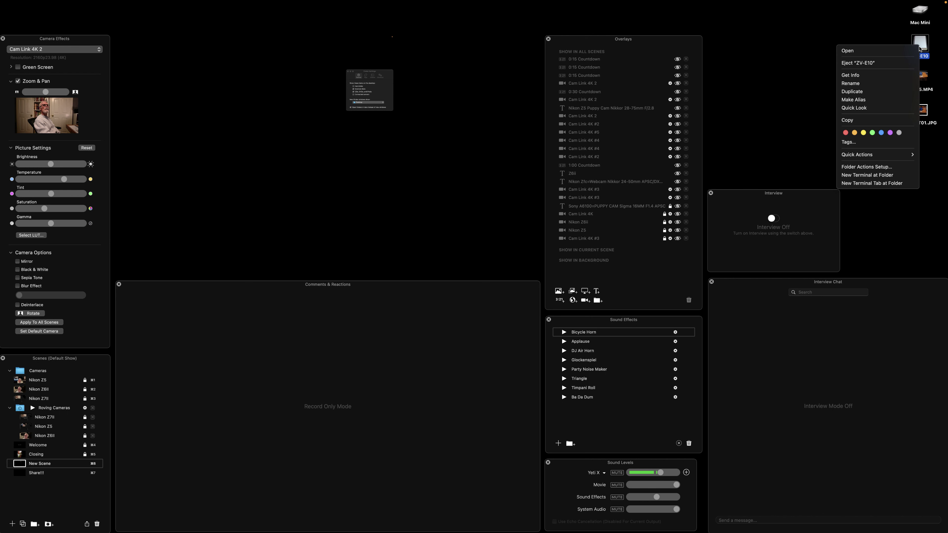
left_click(859, 64)
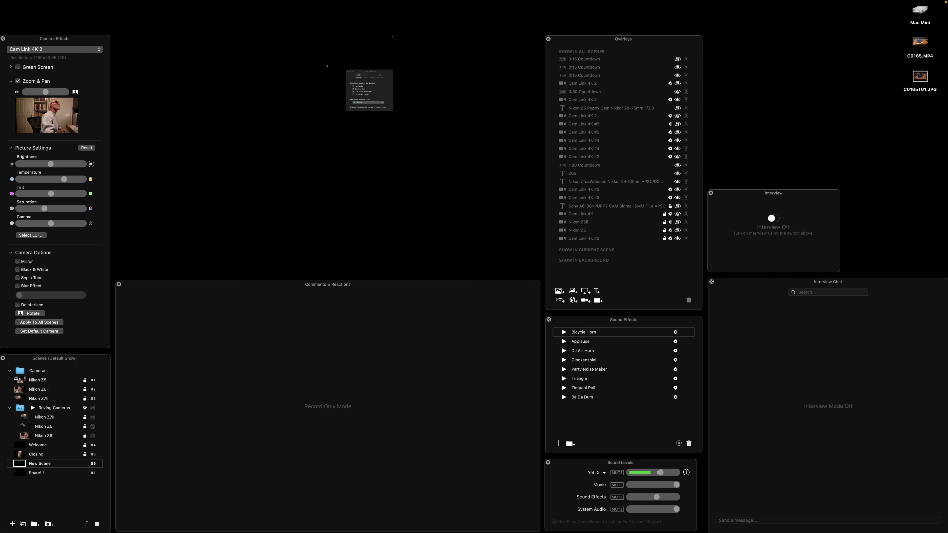
left_click(353, 91)
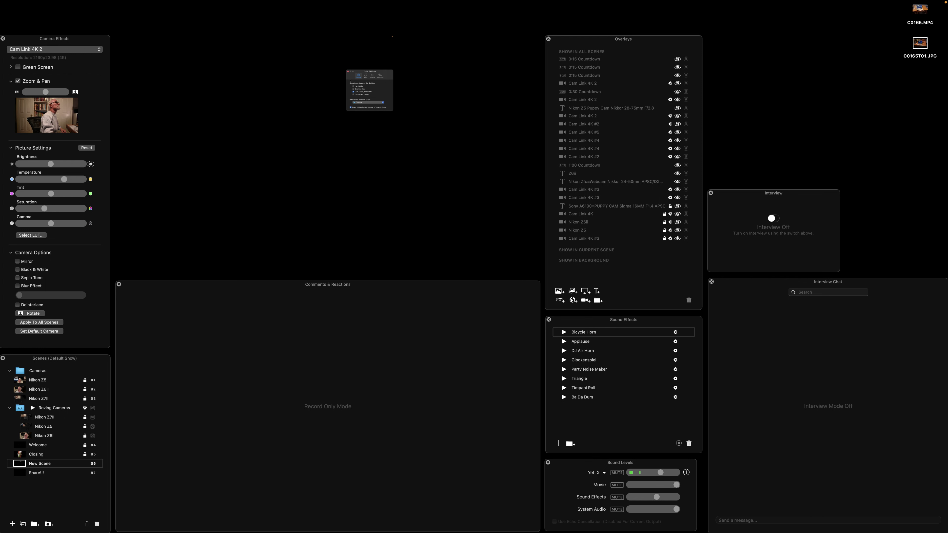
left_click(348, 72)
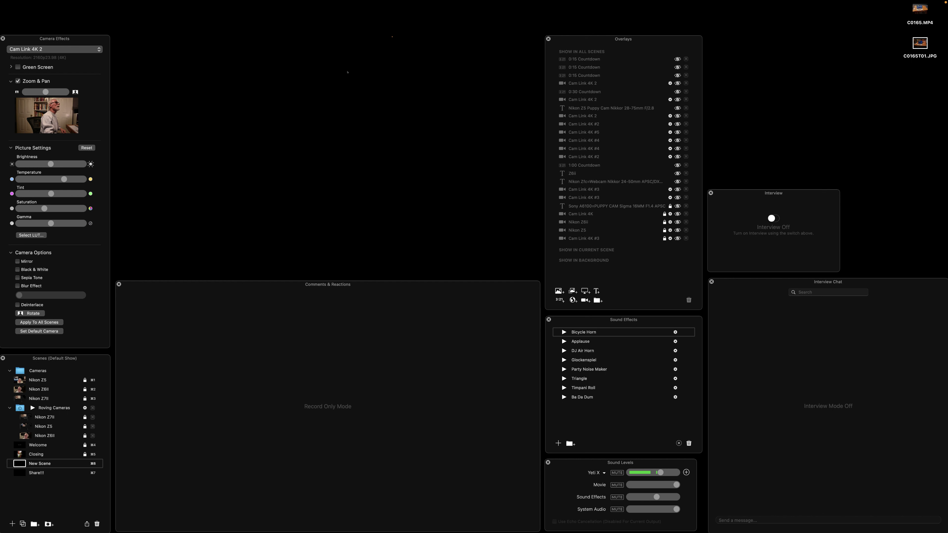
Bring up Ecamm Live's Options for stream size, picture-in-picture and video quality modes.
mouse_move(434, 266)
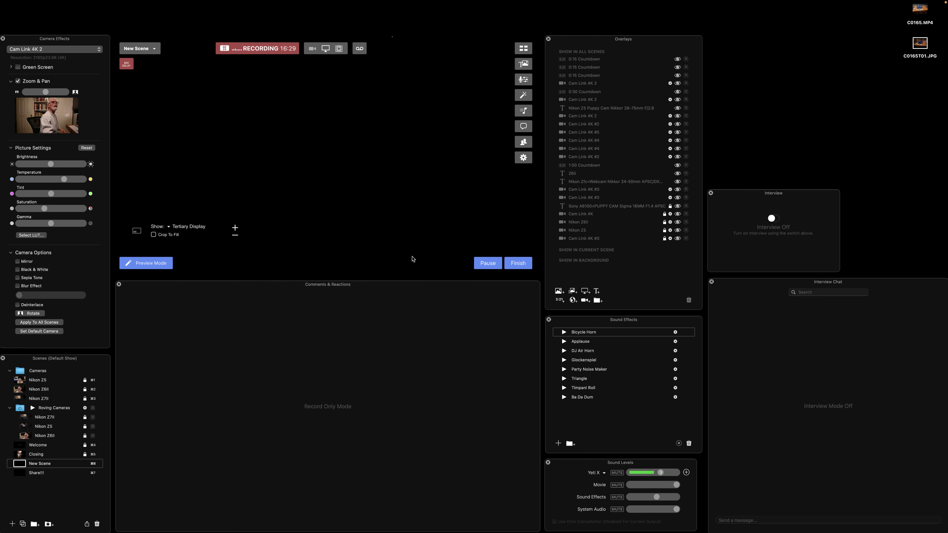